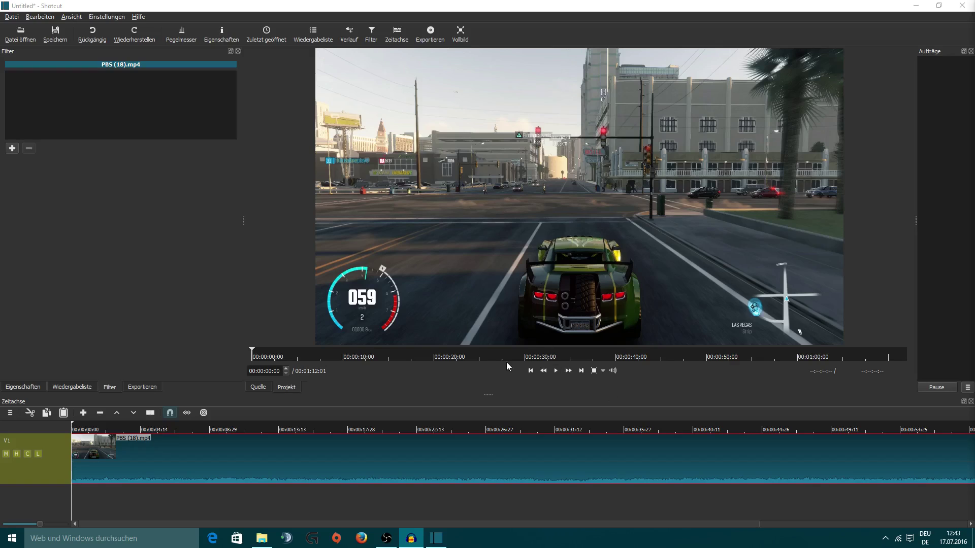
Stop playback and split the PBS (18).mp4 clip at about 12 seconds
click(76, 8)
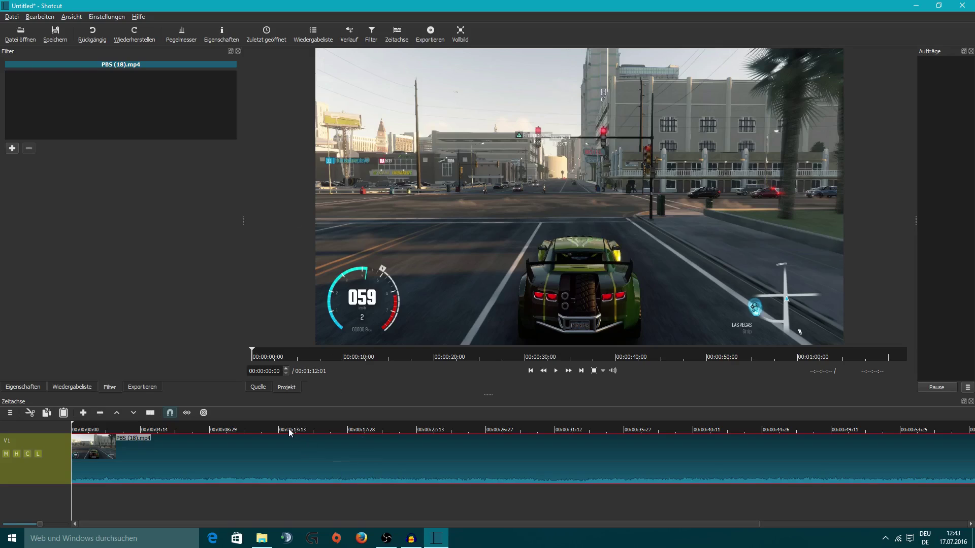
click(556, 371)
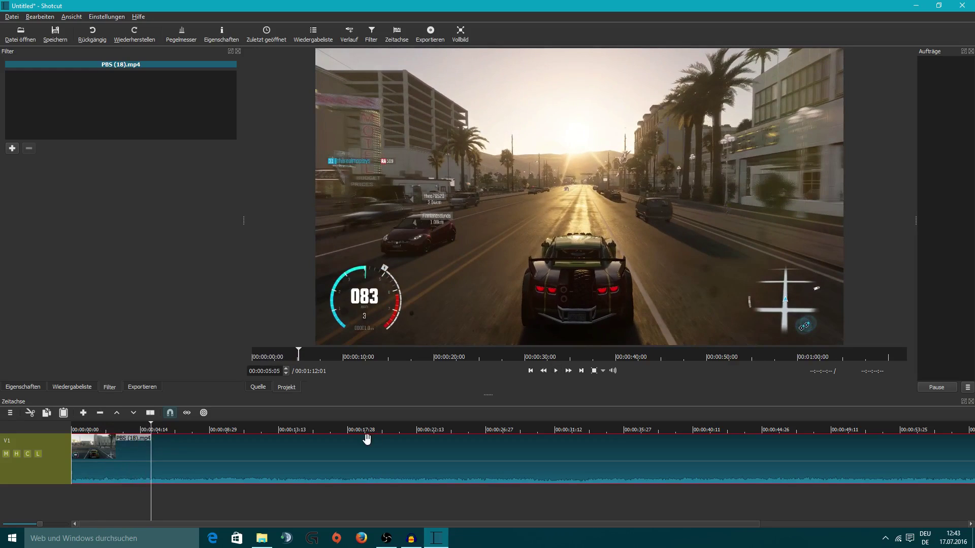
drag(149, 422, 65, 421)
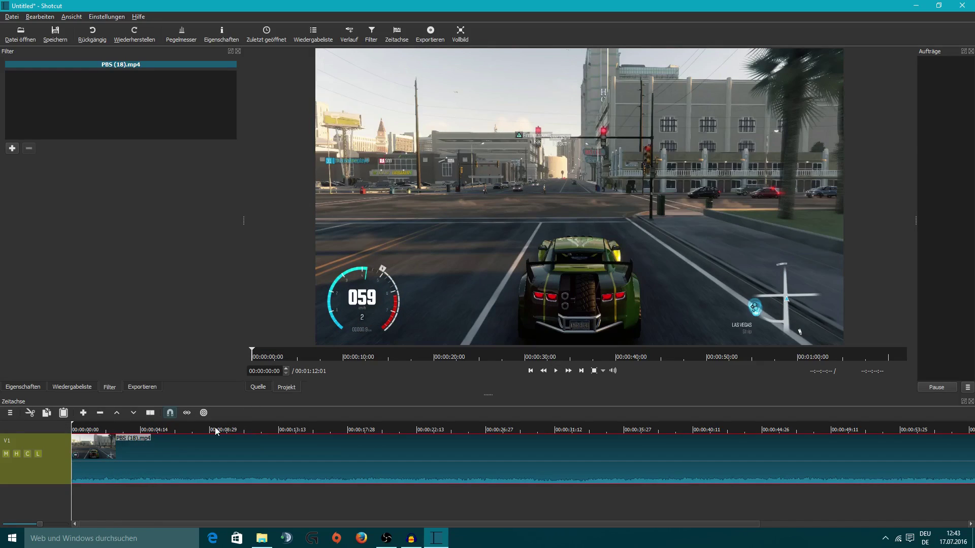
click(276, 429)
key(s)
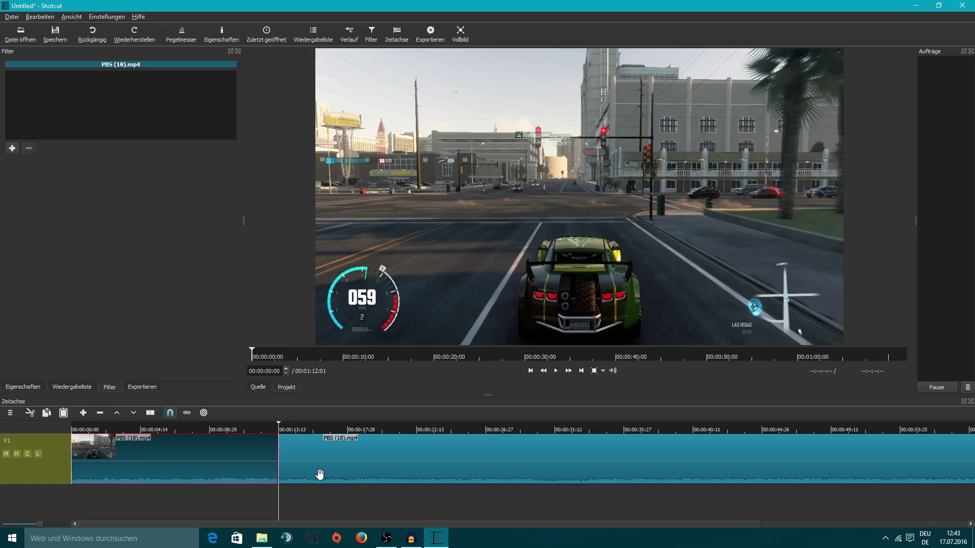
Add a Blur filter to the first PBS (18).mp4 piece with width and height 20 px
click(12, 148)
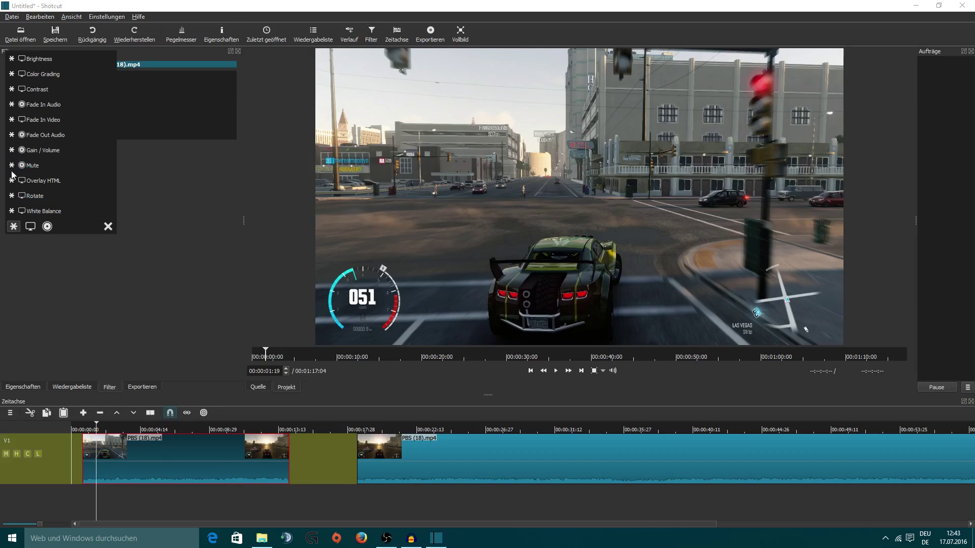
click(31, 226)
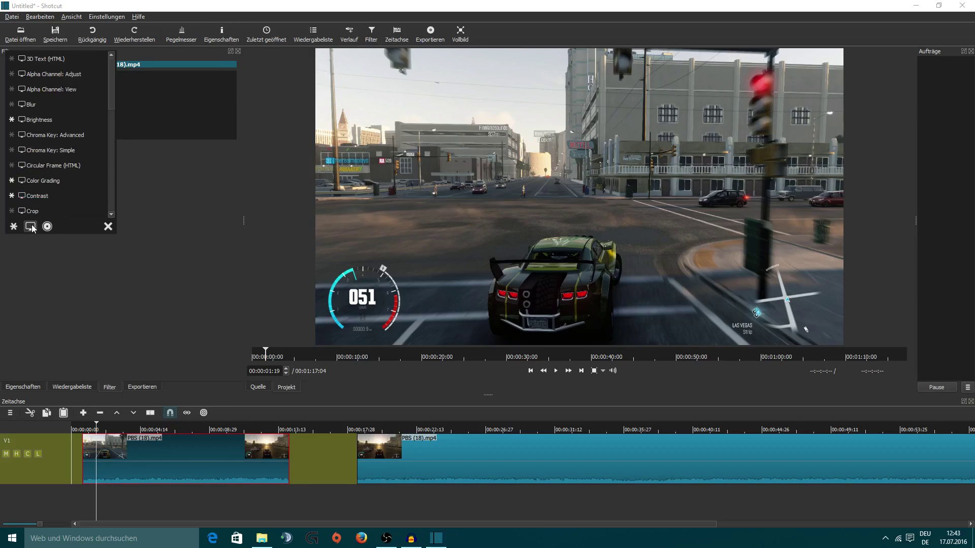
click(58, 107)
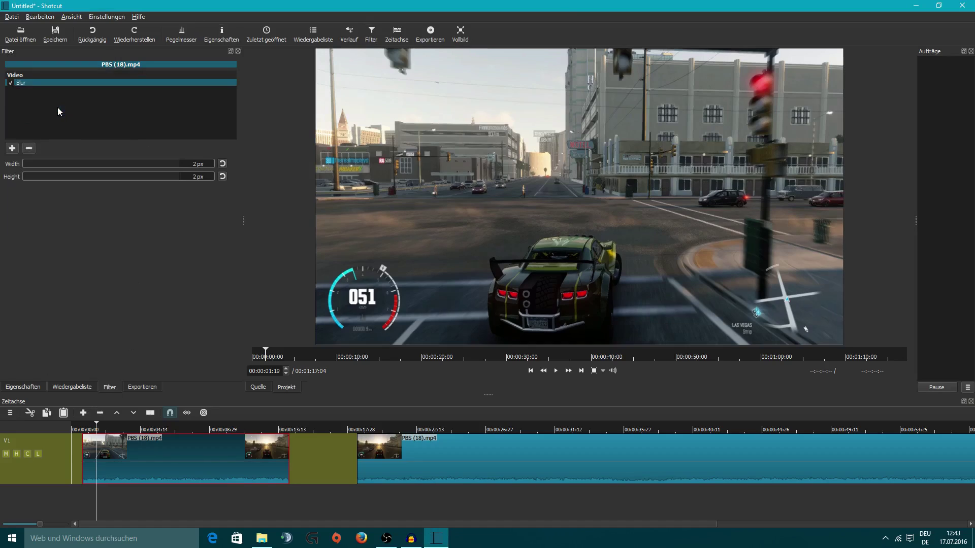
click(54, 163)
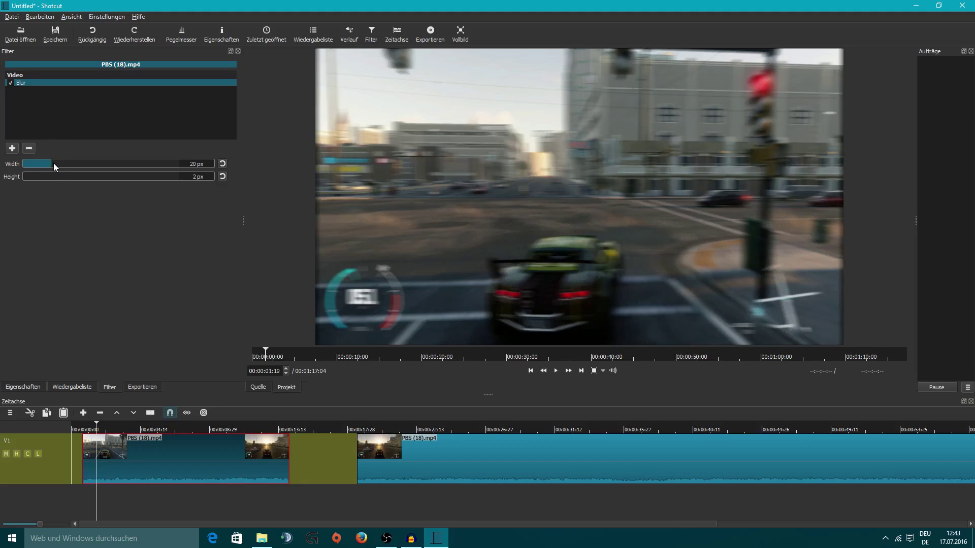
drag(50, 176, 56, 174)
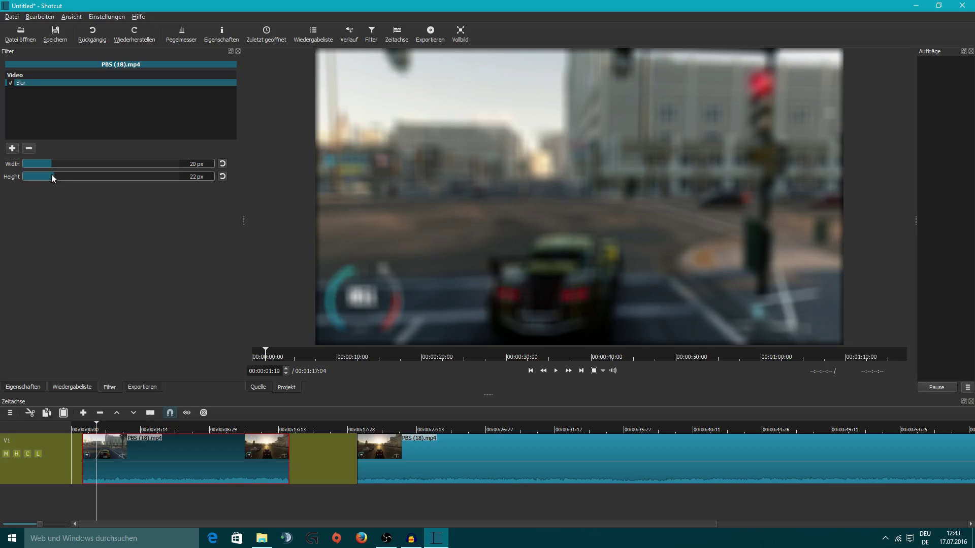
scroll(52, 176, down, 1)
double_click(193, 177)
text(20)
Open a gap, drop v60001-0162.avi into it, and overlap the next clip for a crossfade
drag(221, 471, 209, 471)
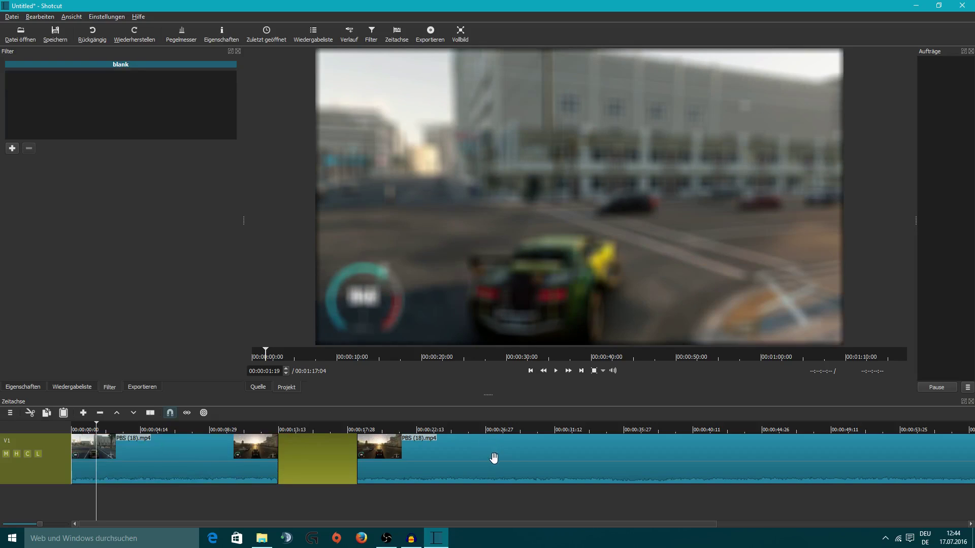
drag(496, 457, 602, 458)
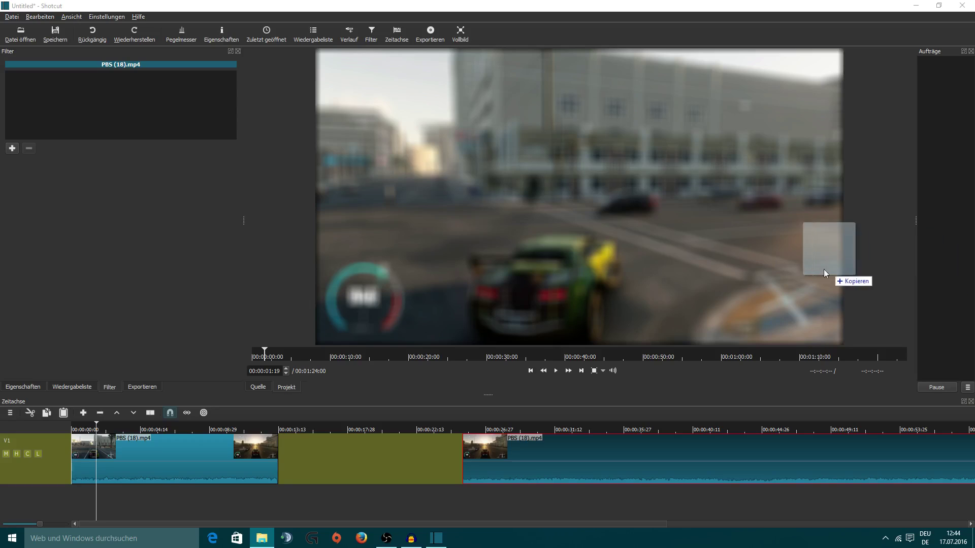
drag(824, 269, 745, 257)
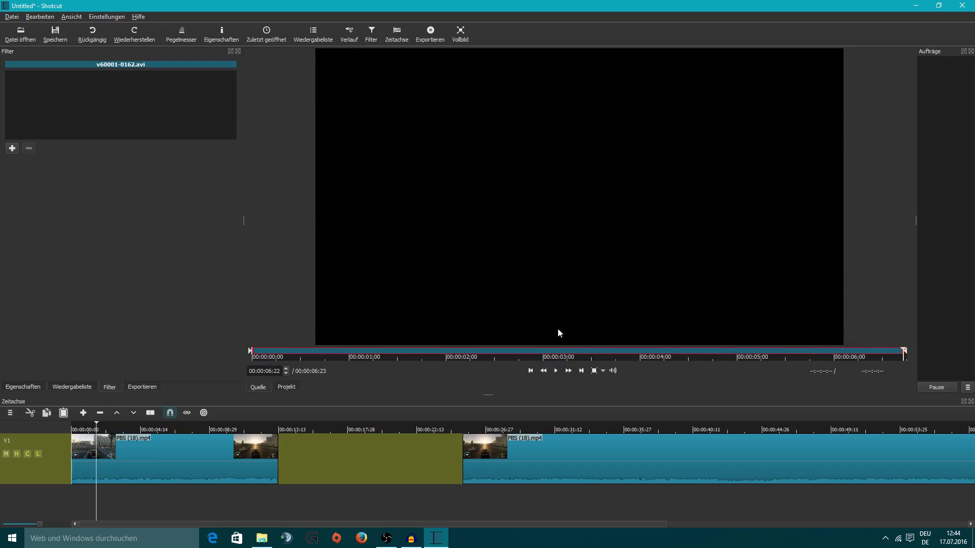
drag(557, 328, 277, 461)
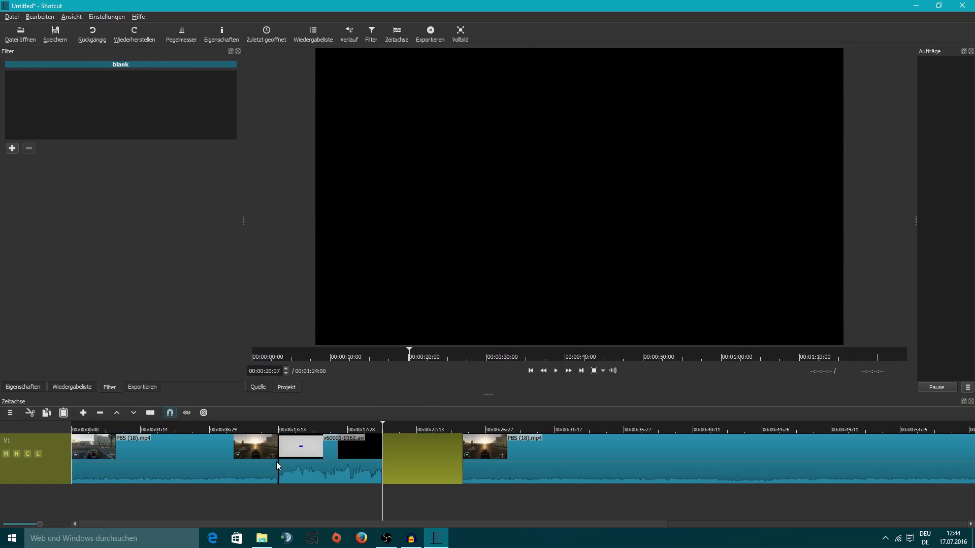
drag(511, 456, 395, 459)
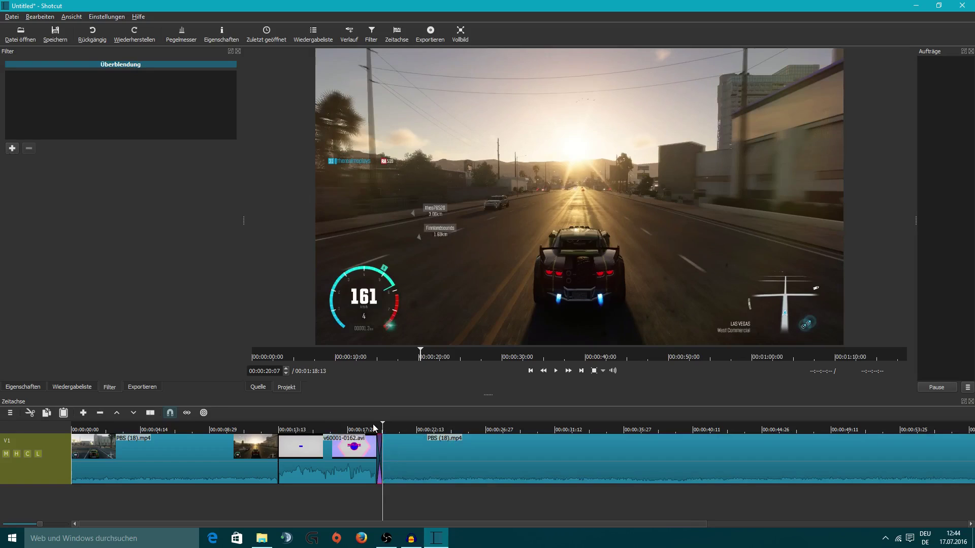
Play back the edit to check the crossfade, then select the second PBS (18).mp4 clip
key(Home)
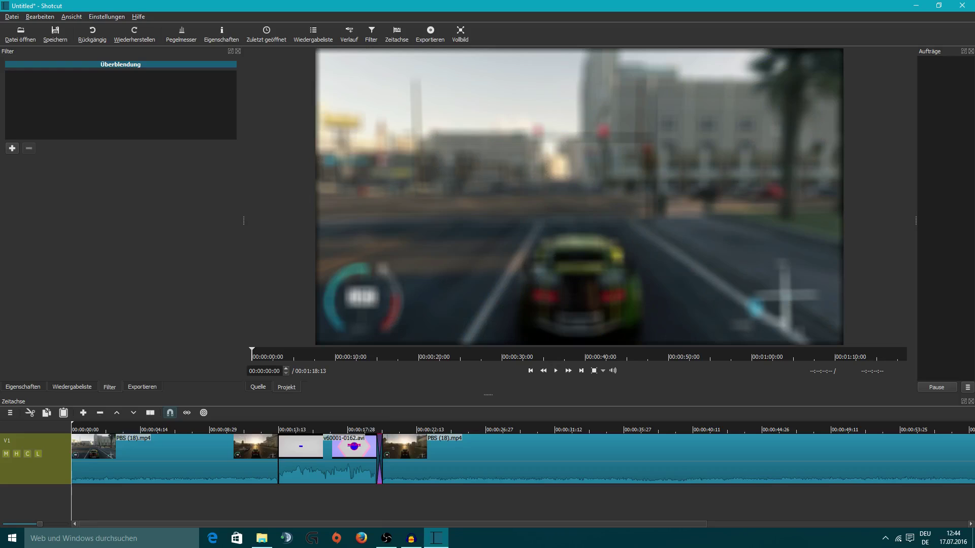
click(562, 371)
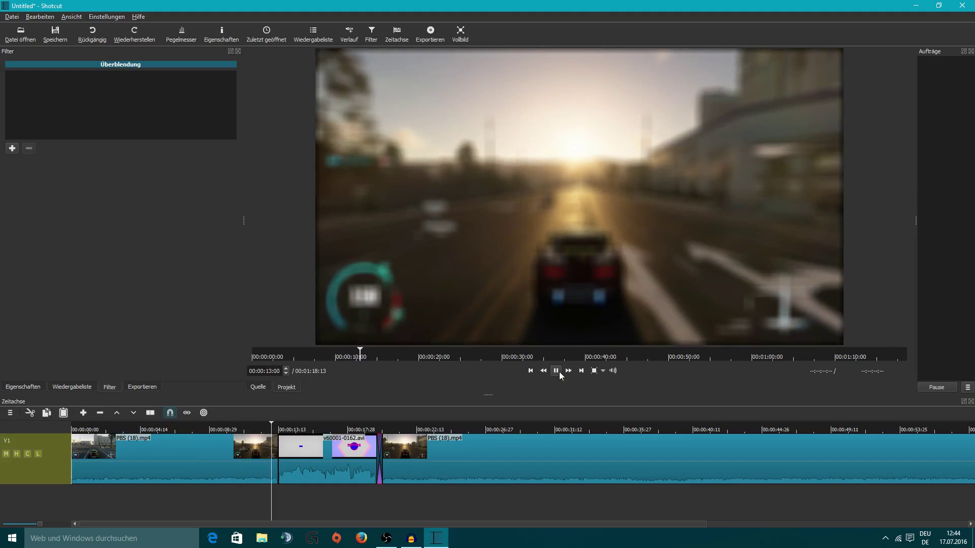
click(559, 373)
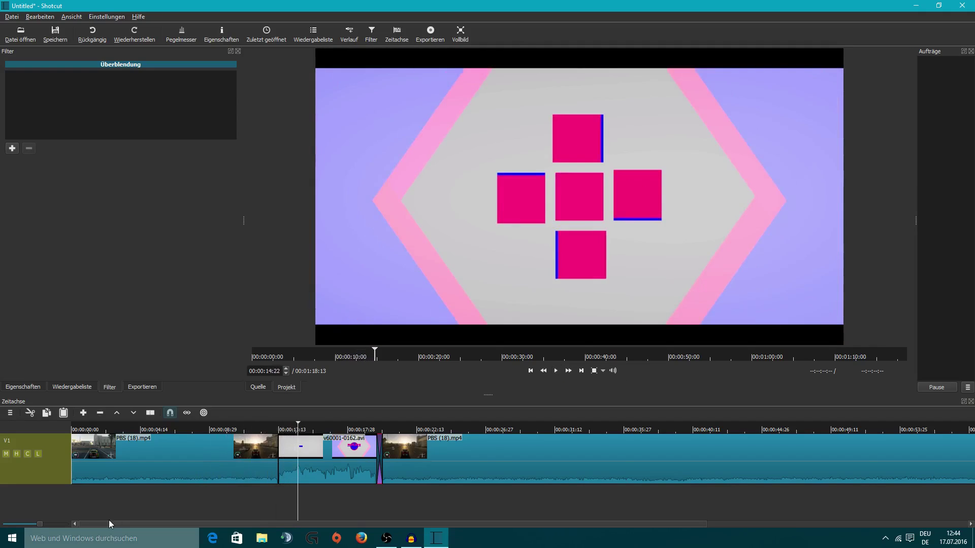
click(244, 430)
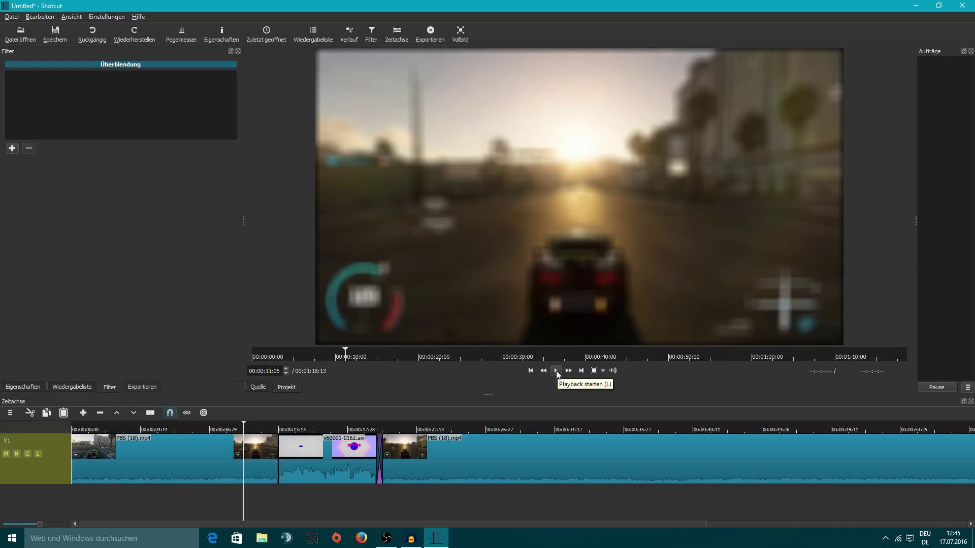
click(557, 371)
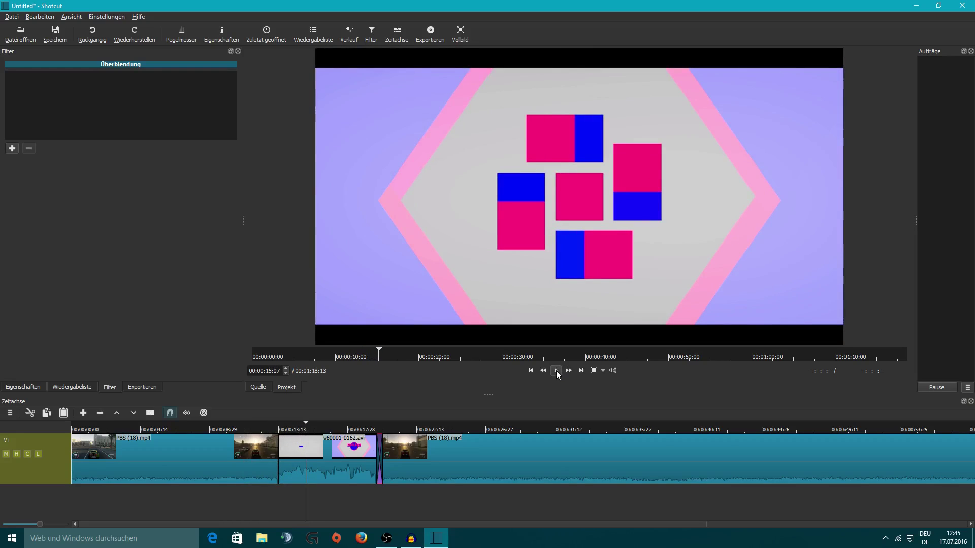
click(441, 429)
click(462, 453)
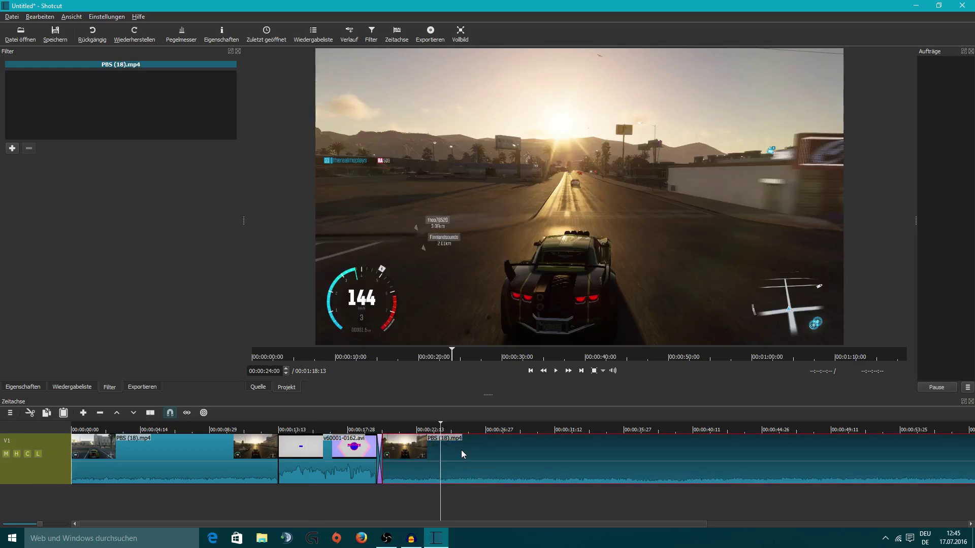
Add a Wave filter to the second PBS (18).mp4 clip
click(12, 148)
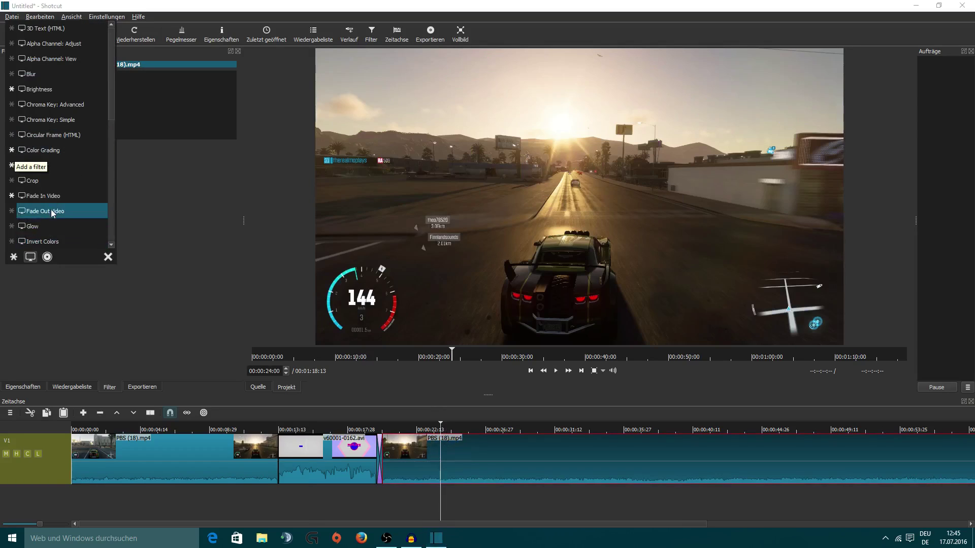
scroll(65, 182, down, 1)
scroll(67, 182, down, 1)
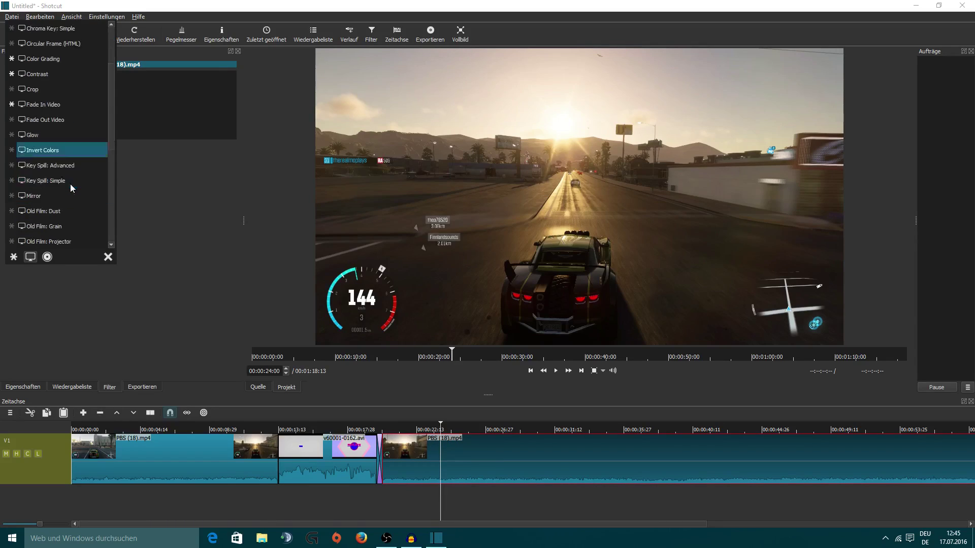
scroll(70, 184, down, 1)
scroll(73, 185, down, 1)
scroll(74, 185, down, 1)
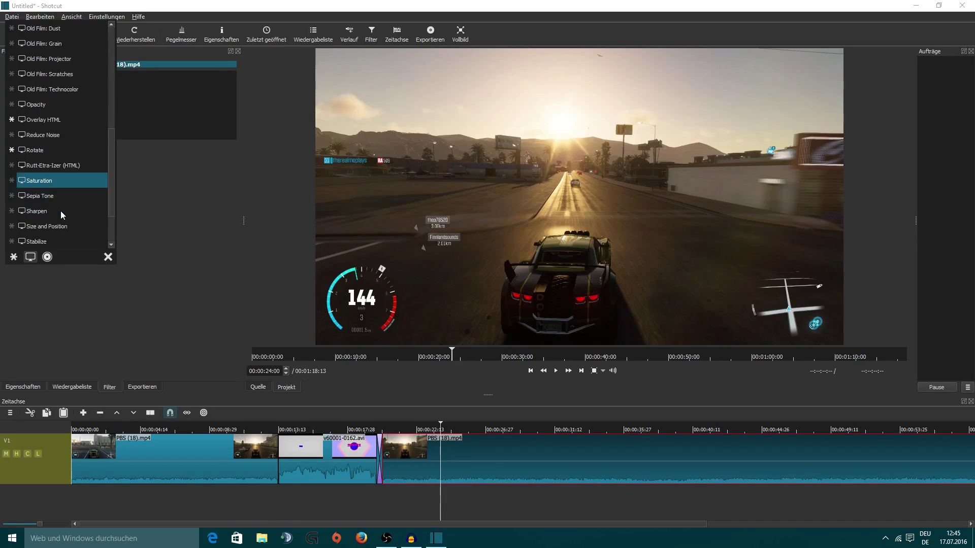
scroll(60, 211, down, 1)
scroll(60, 211, down, 1)
scroll(61, 212, down, 1)
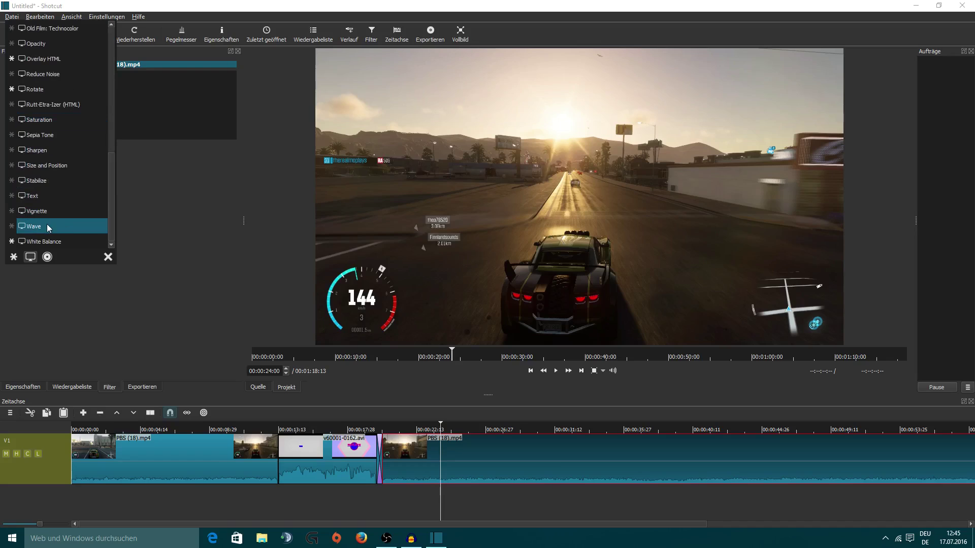
click(47, 225)
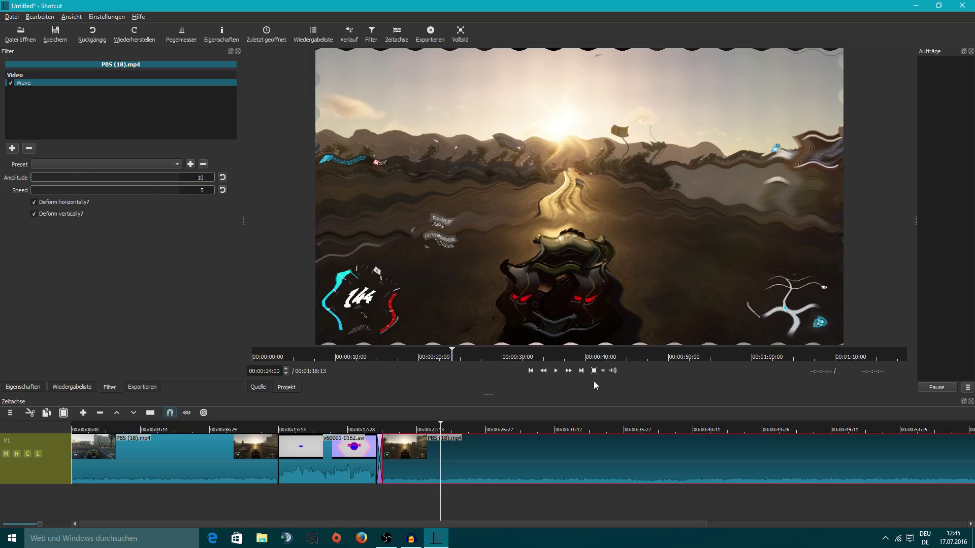
Raise the Wave amplitude to 138 and preview the distortion from about 21 seconds
click(557, 371)
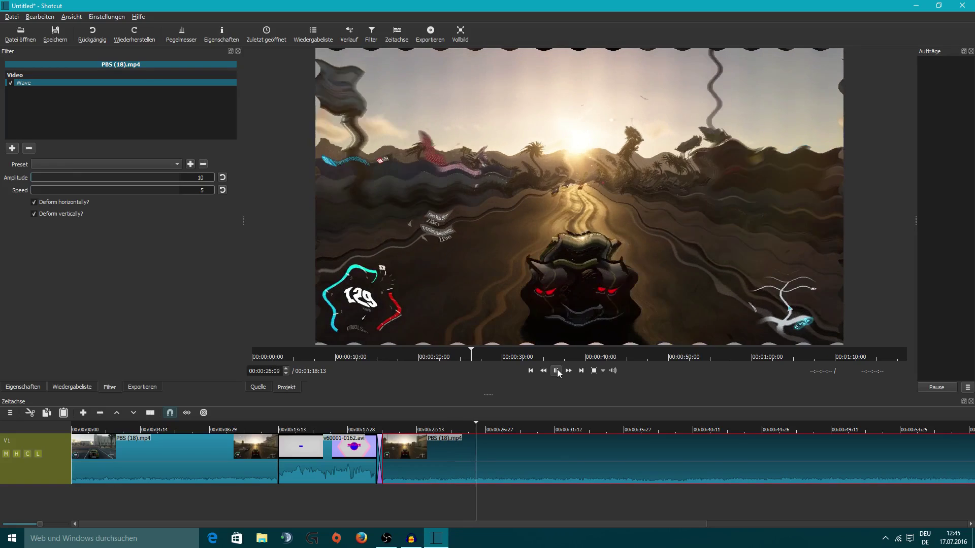
click(557, 371)
click(414, 436)
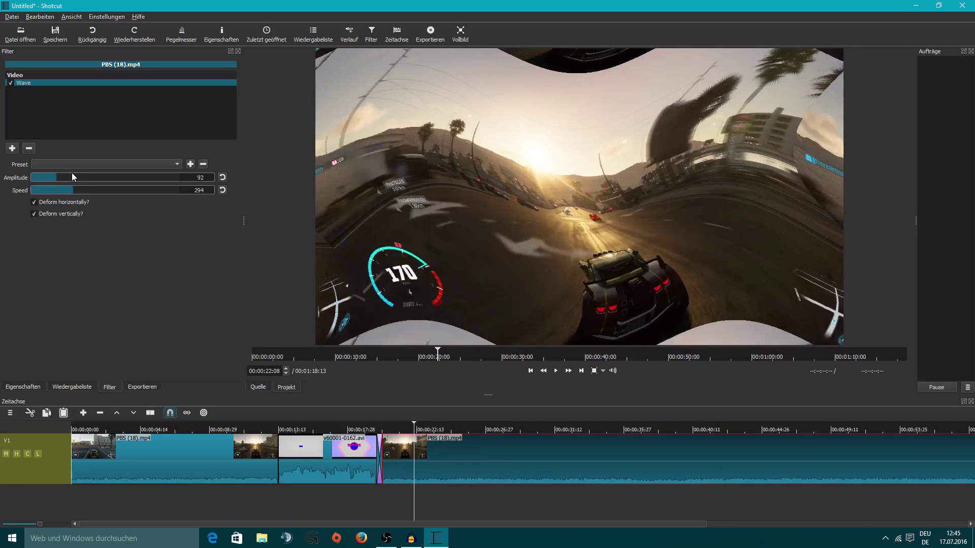
click(72, 175)
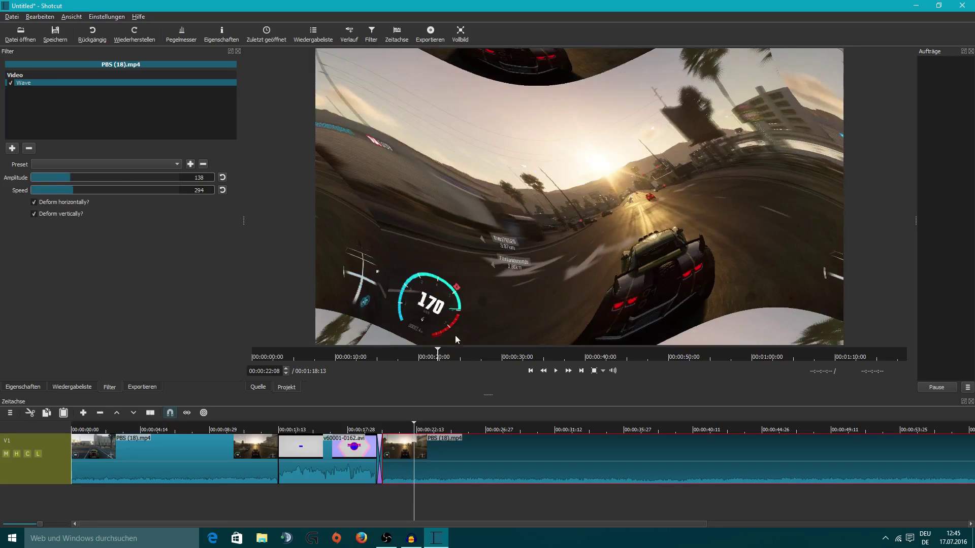
click(556, 371)
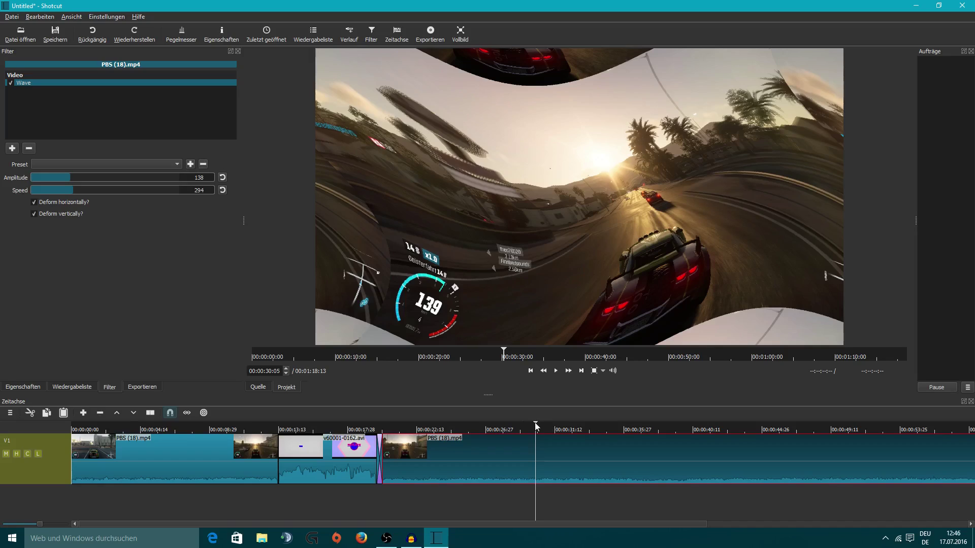
Select the v60001-0162.avi intro clip and place the playhead inside it
click(159, 429)
click(311, 446)
click(315, 432)
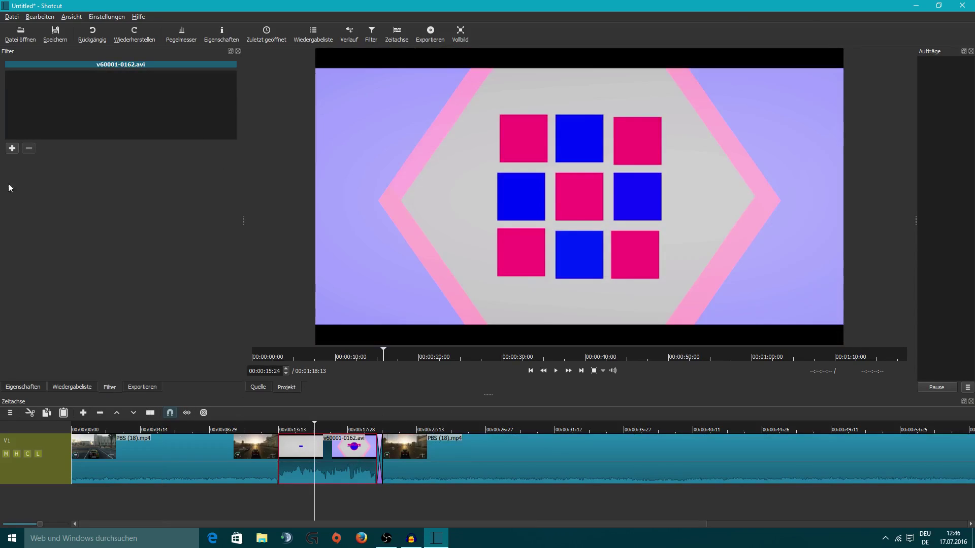
Apply a Mirror filter to the intro and play it to see the flipped MOPLAYS logo
click(11, 148)
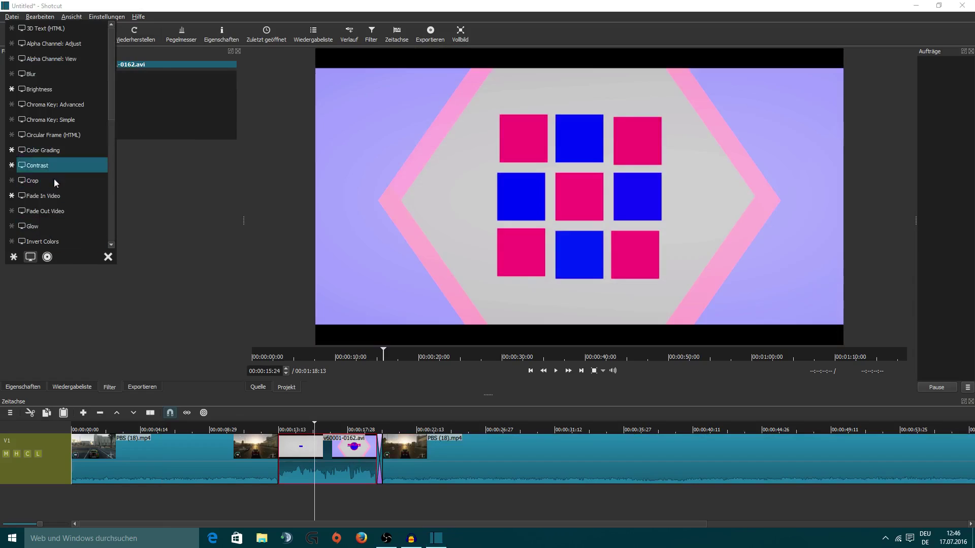
scroll(54, 182, down, 3)
scroll(57, 202, down, 2)
scroll(55, 209, down, 2)
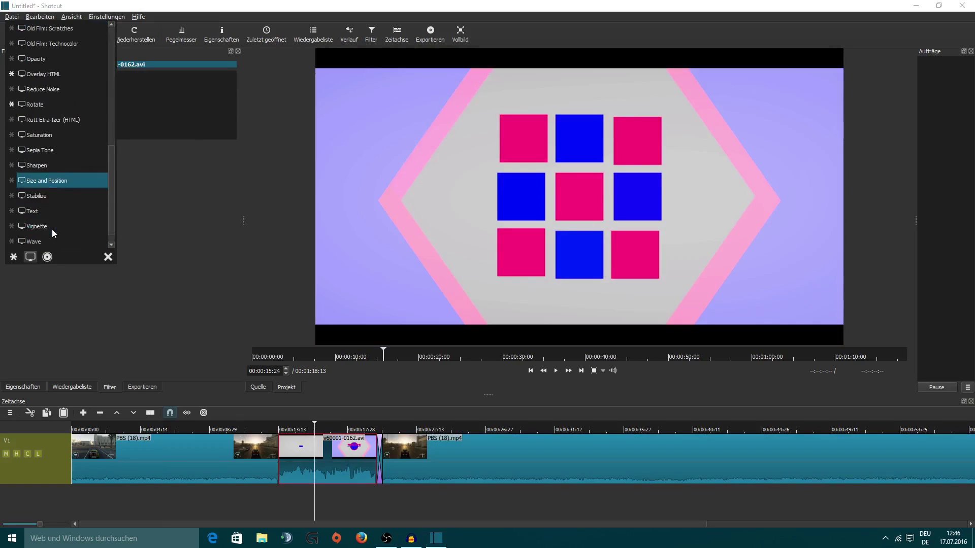
scroll(49, 81, up, 2)
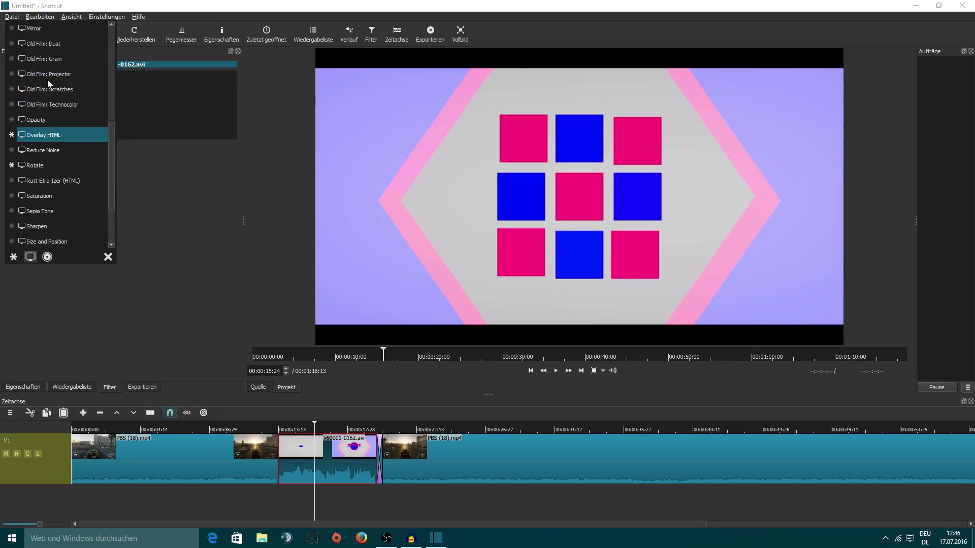
scroll(48, 81, up, 2)
click(45, 91)
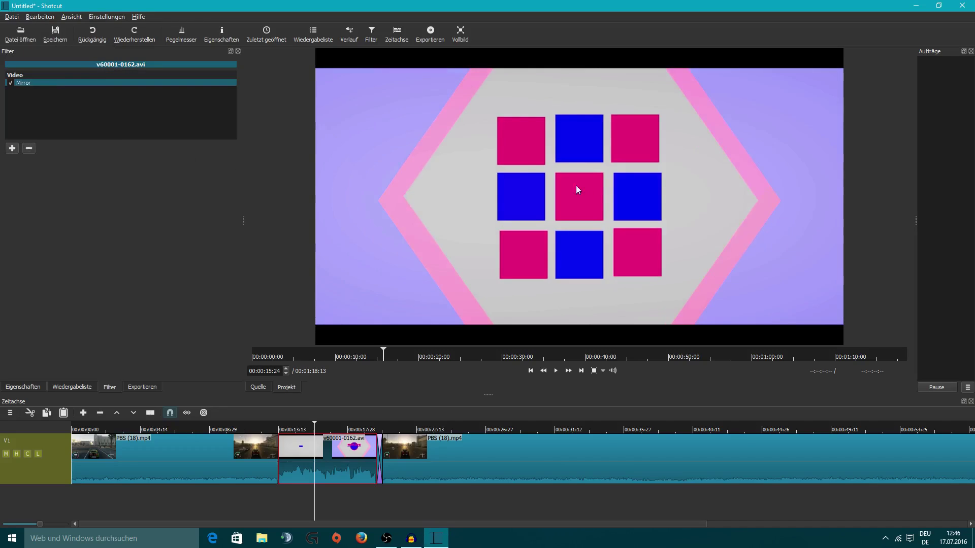
click(279, 429)
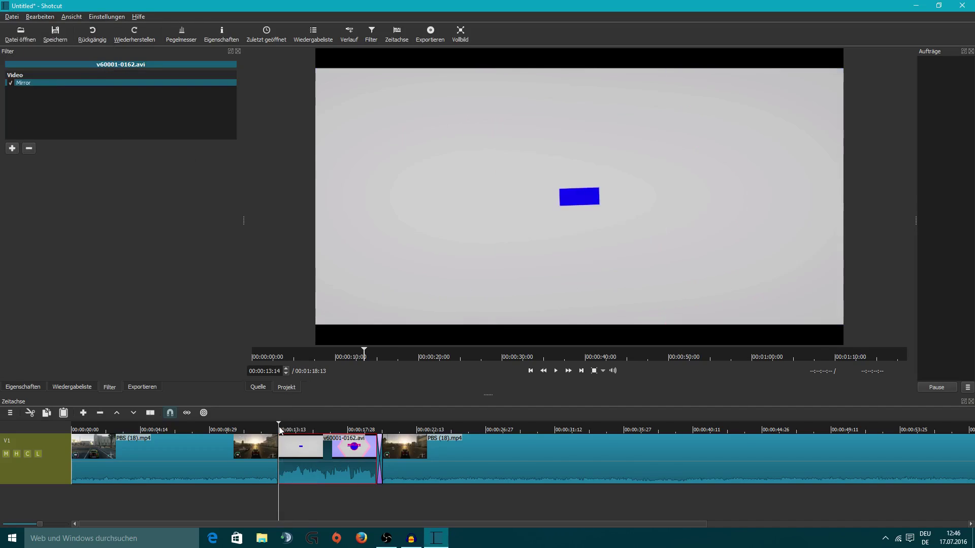
click(556, 370)
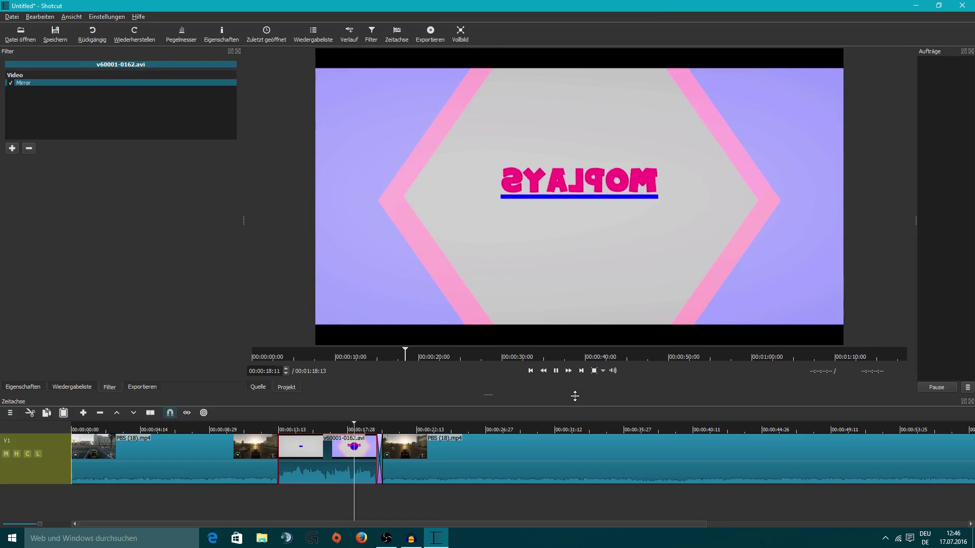
click(555, 371)
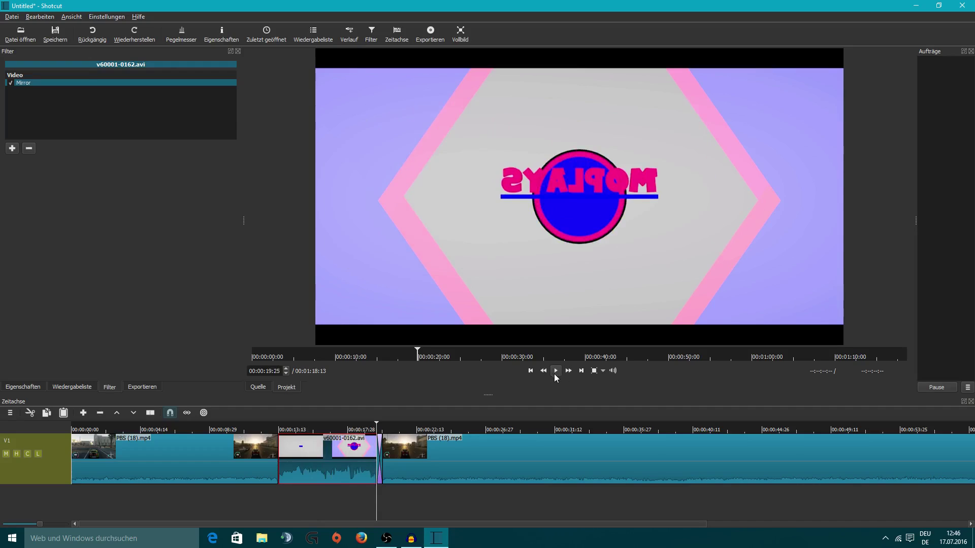